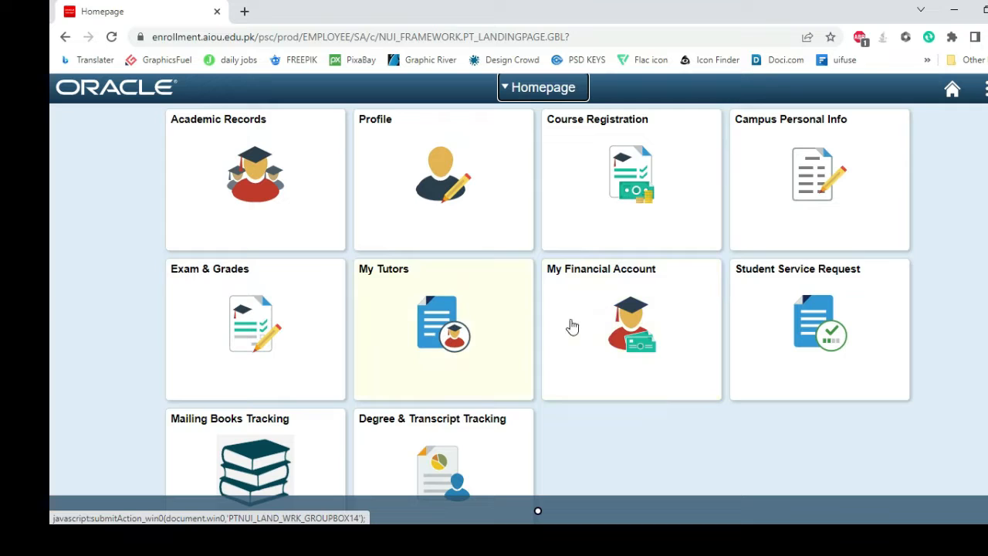
Create a new student service request in the Other Fee Challan/Invoice category.
left_click(807, 326)
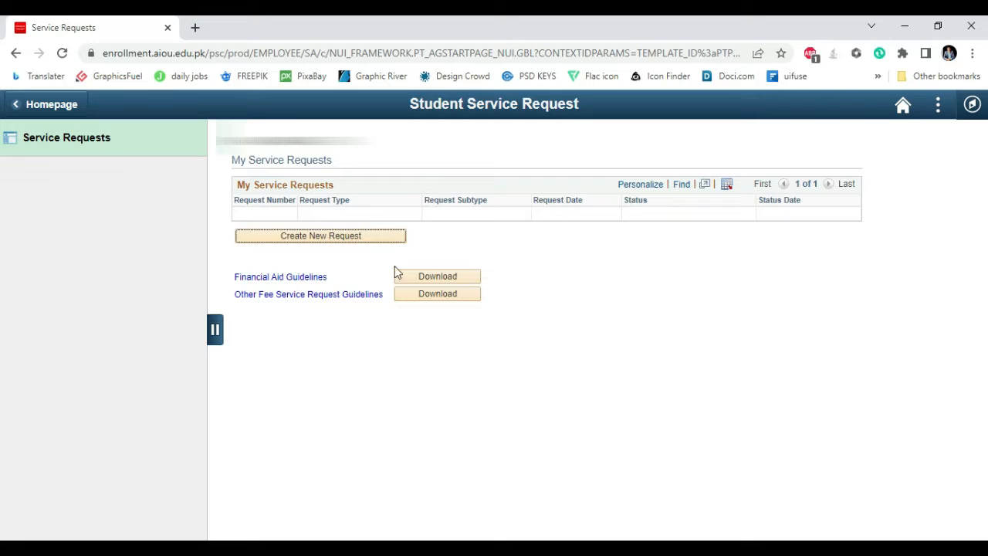
left_click(320, 236)
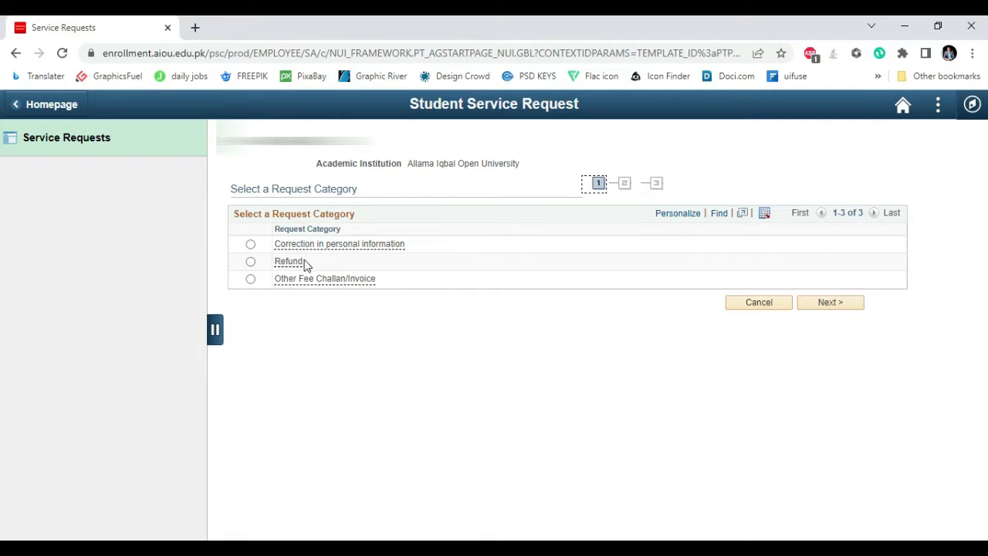
left_click(311, 284)
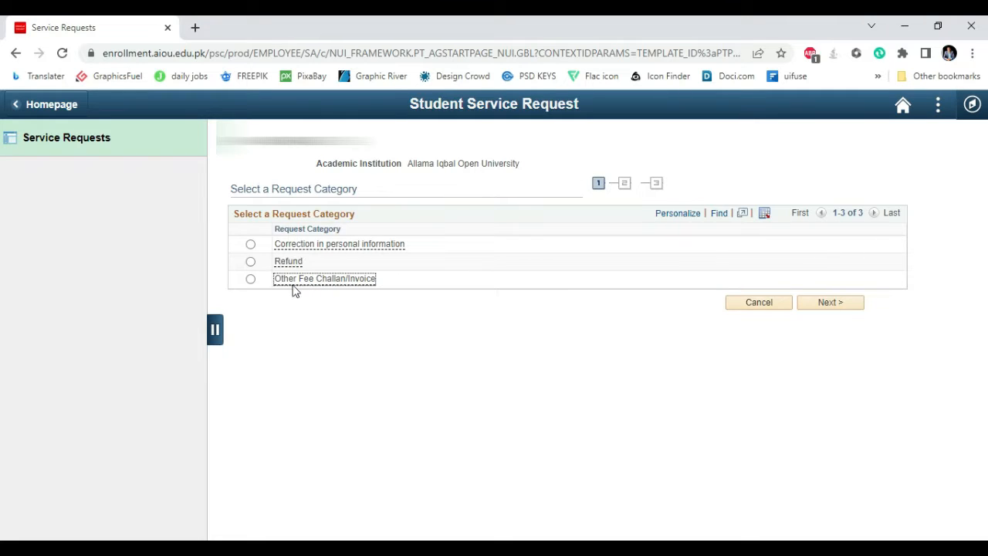
left_click(250, 279)
left_click(829, 303)
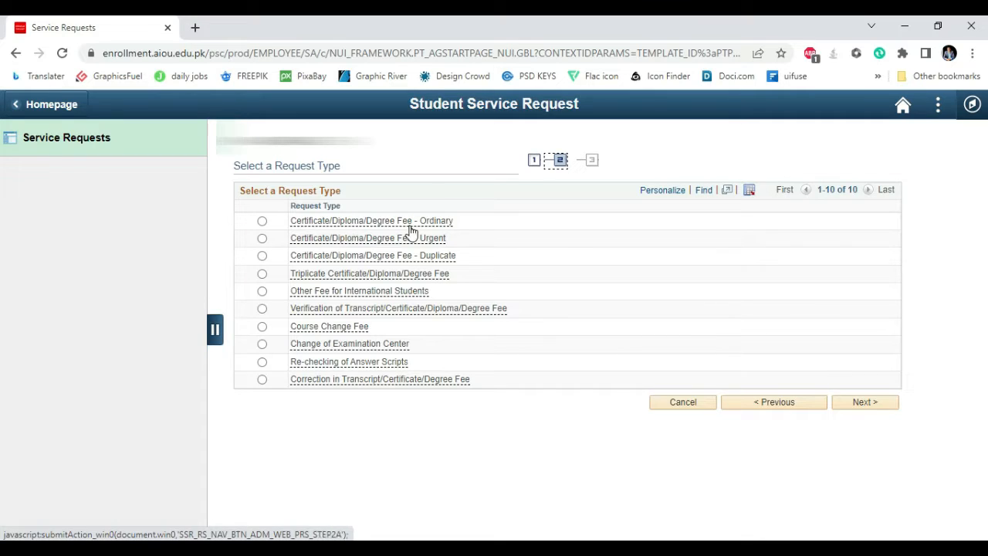
Choose Certificate/Diploma/Degree Fee - Ordinary as the request type and continue to the subtypes.
mouse_move(376, 232)
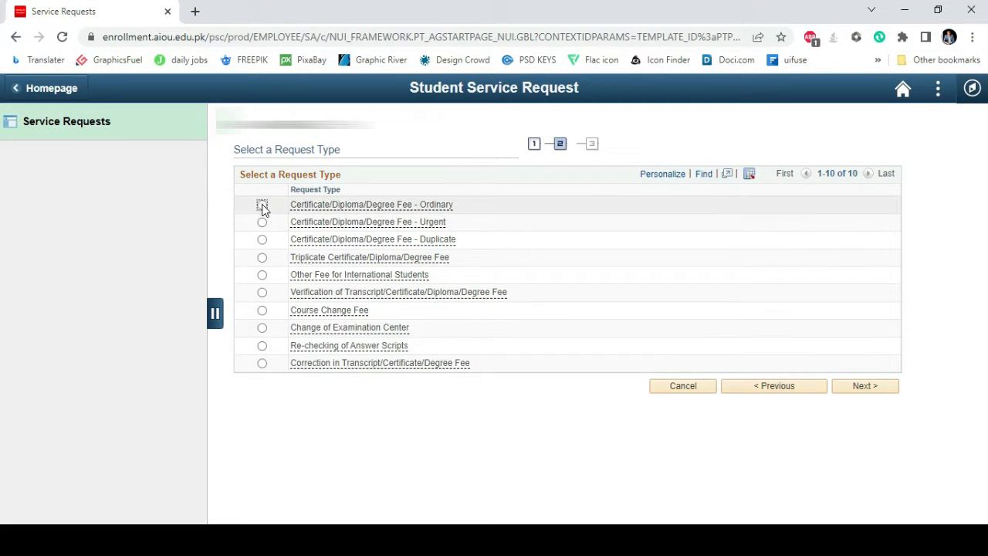
left_click(263, 220)
left_click(855, 391)
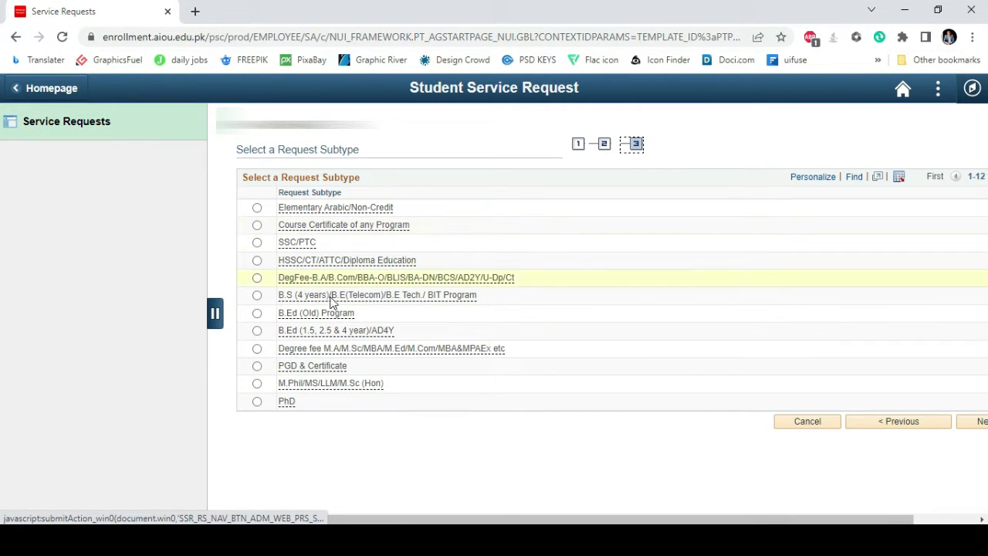
Choose DegFee-B.A/B.Com/BBA-O/BLIS/BA-DN/BCS/AD2Y/U-Dp/Ct as the request subtype and proceed to the request details.
mouse_move(344, 218)
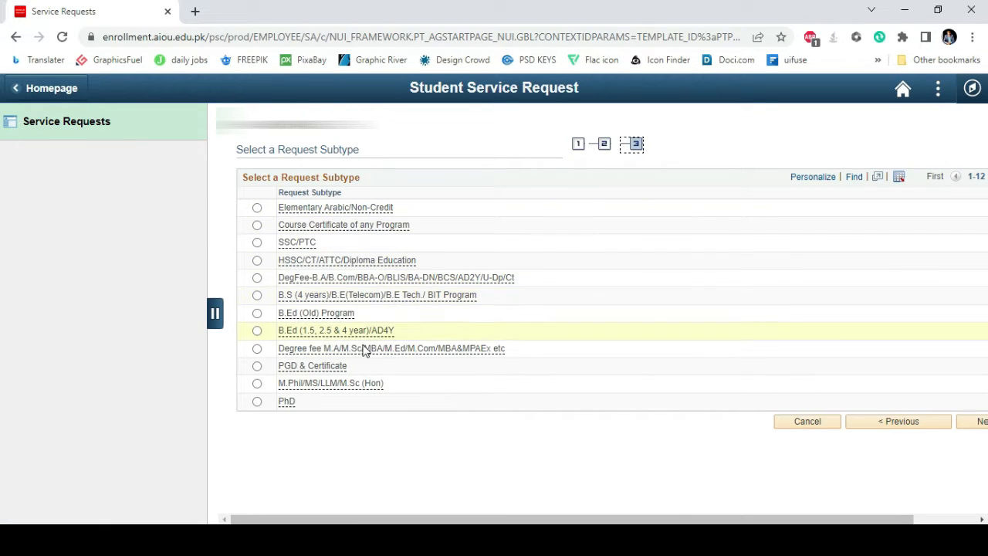
mouse_move(322, 281)
left_click(257, 278)
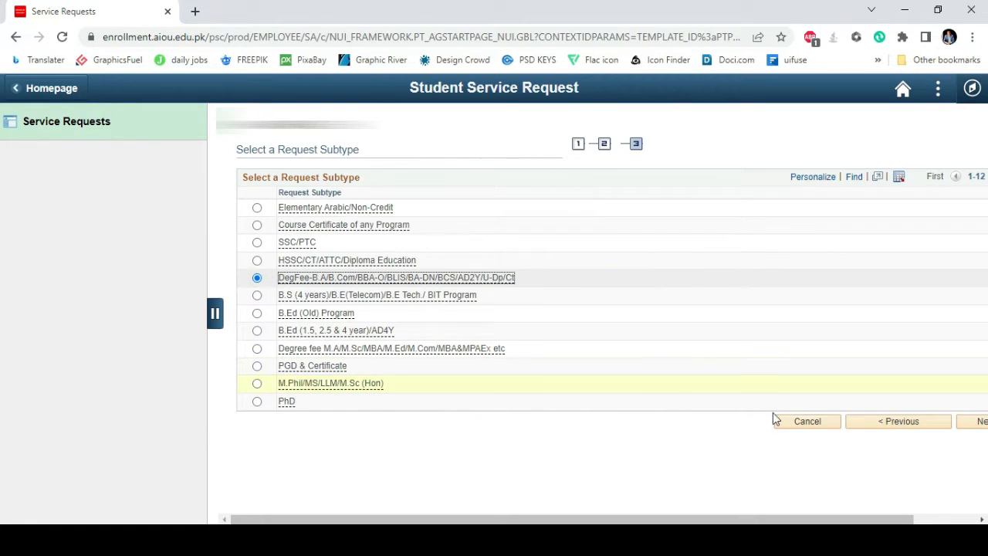
left_click(977, 422)
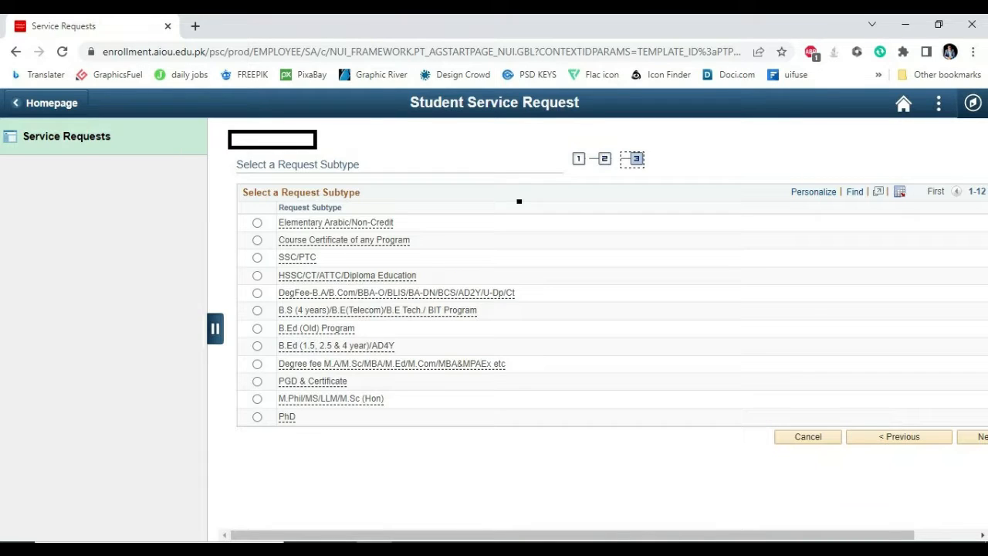
left_click(900, 437)
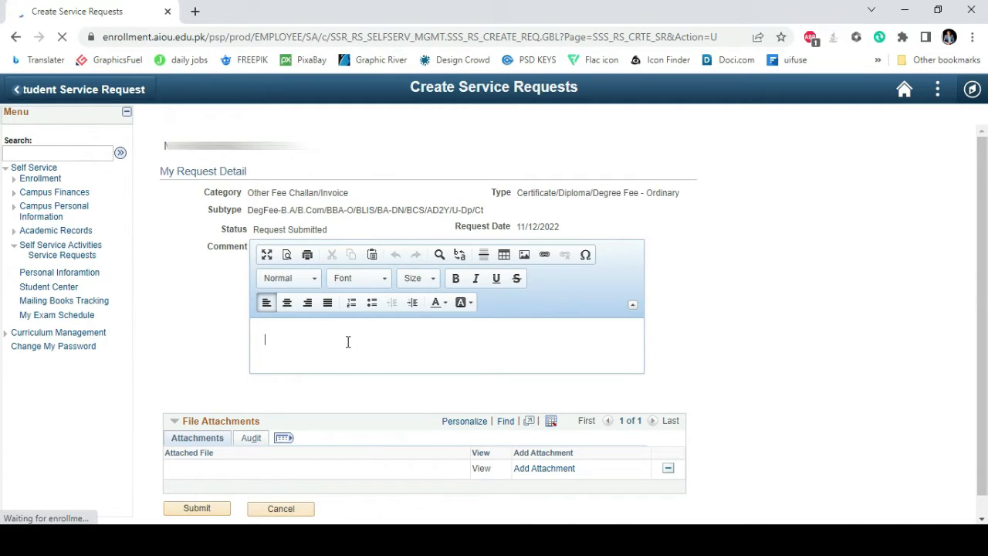
Write the comment "A.o.a Dear Sir ! Please send me my degree of B,A as soon as possible. Thank you" with Regards, Name, Roll.No and Registration no. lines.
type("Ad")
key("Return")
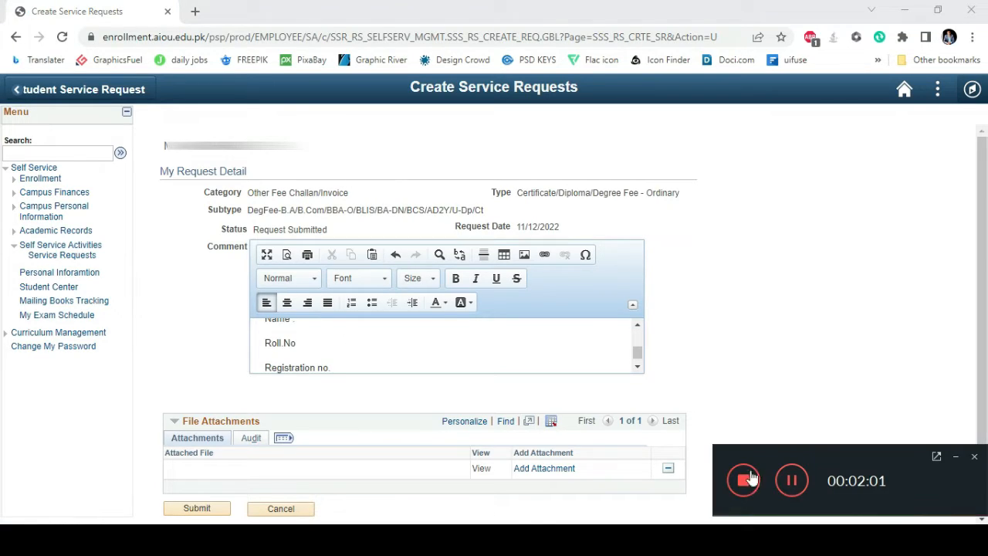
scroll(381, 368, "down", 2)
scroll(383, 367, "up", 5)
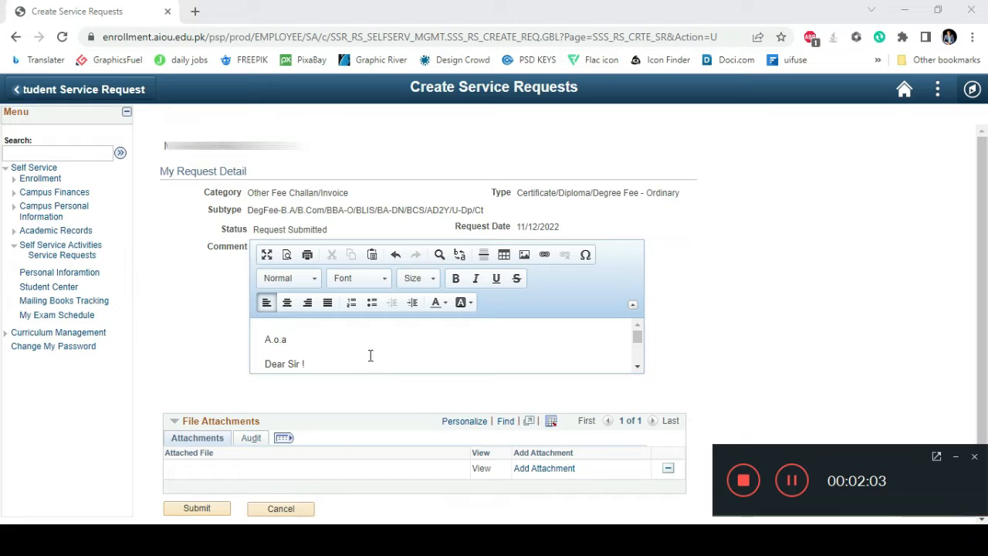
Review the comment line by line from the greeting to the registration number line and submit the service request.
left_click(380, 352)
left_click(322, 345)
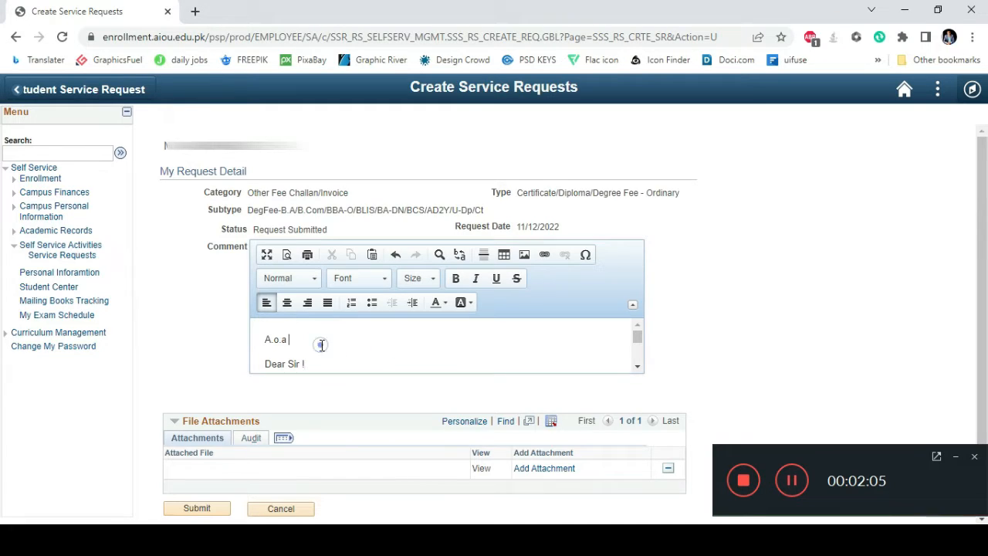
key("Down")
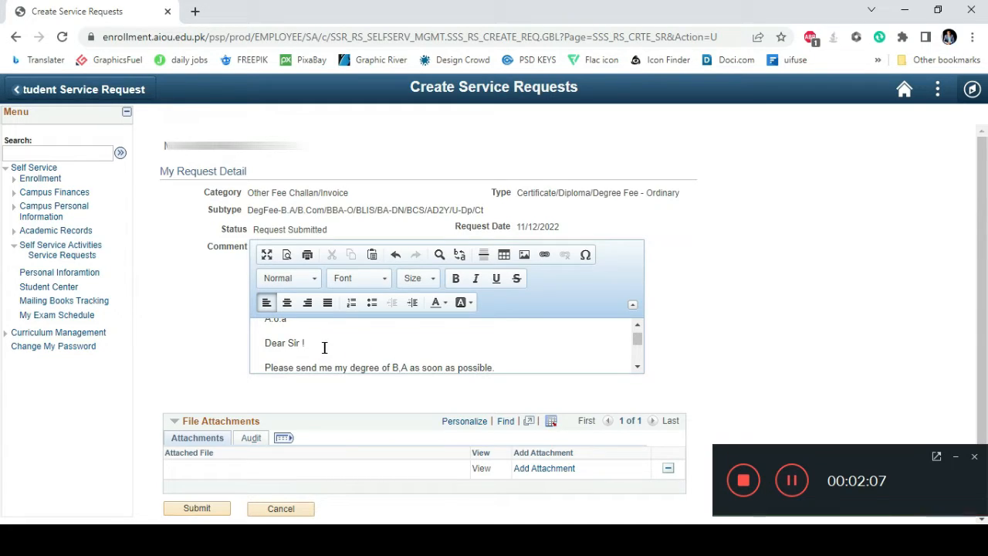
key("Down")
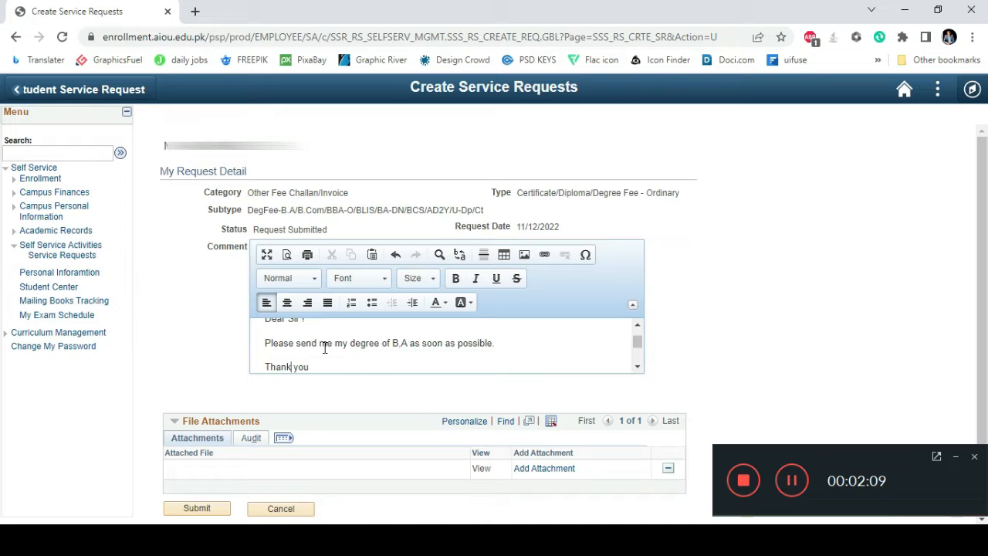
key("Down")
key("Down")
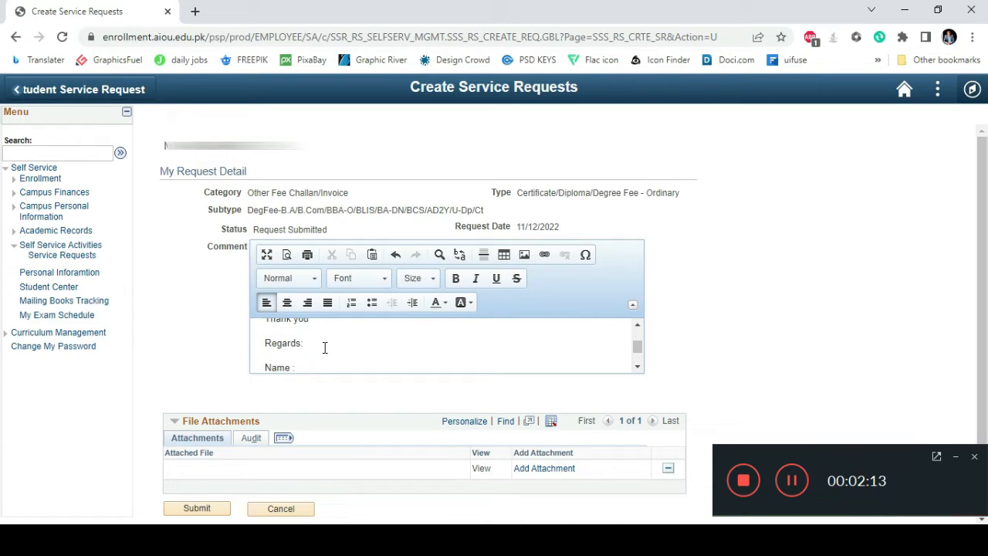
key("Down")
key("Down")
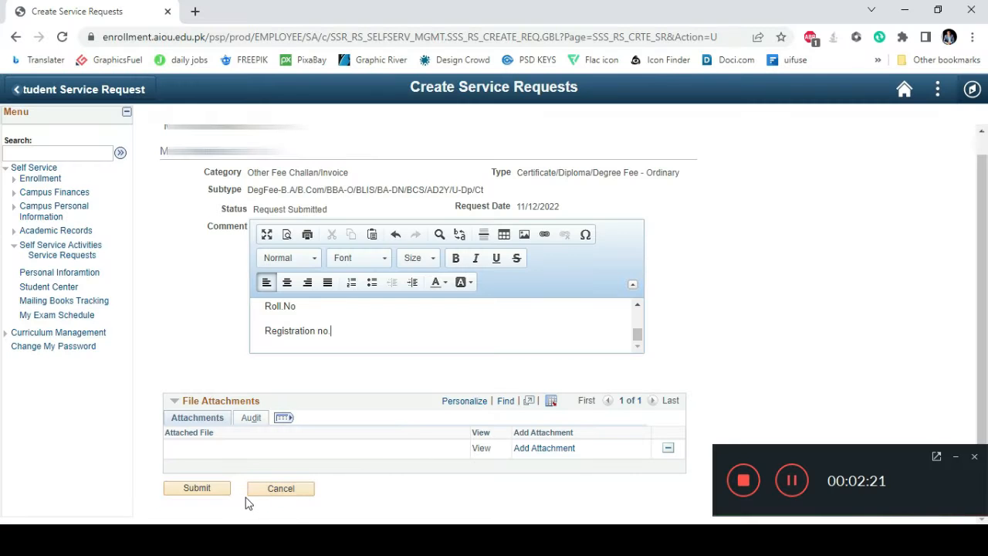
left_click(218, 495)
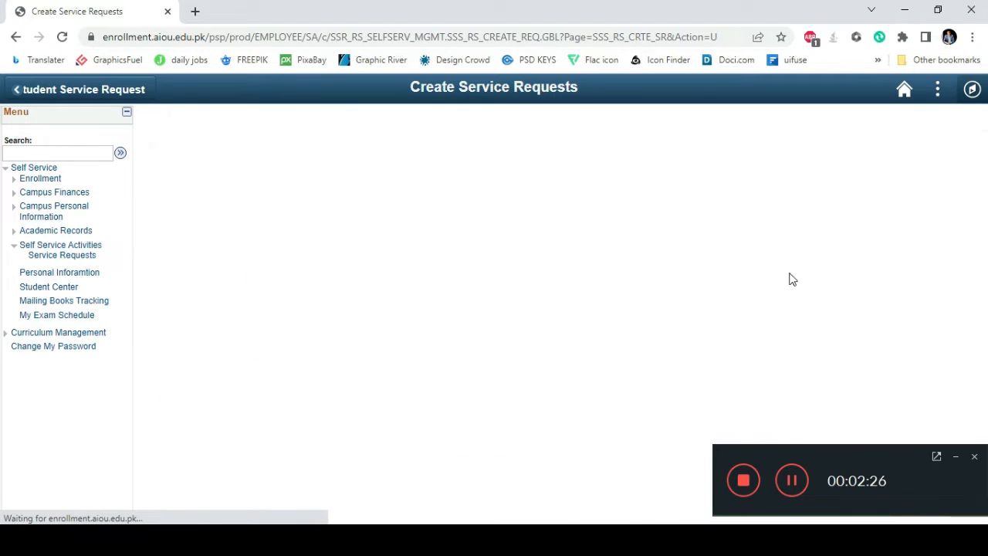
Print the submitted request's invoice, download it as X_SF_STD_INV_2.pdf and open the file.
scroll(743, 364, "down", 1)
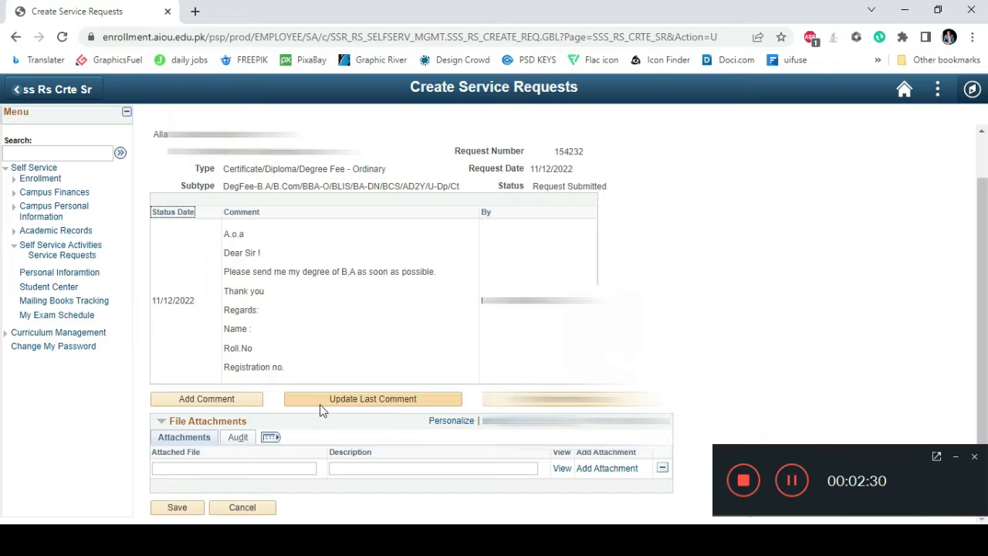
left_click(571, 399)
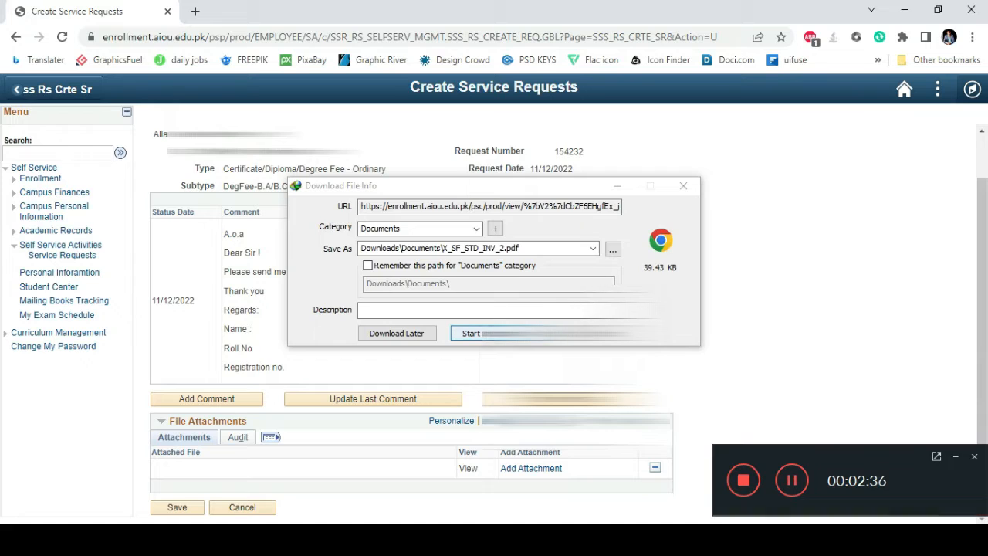
left_click(471, 333)
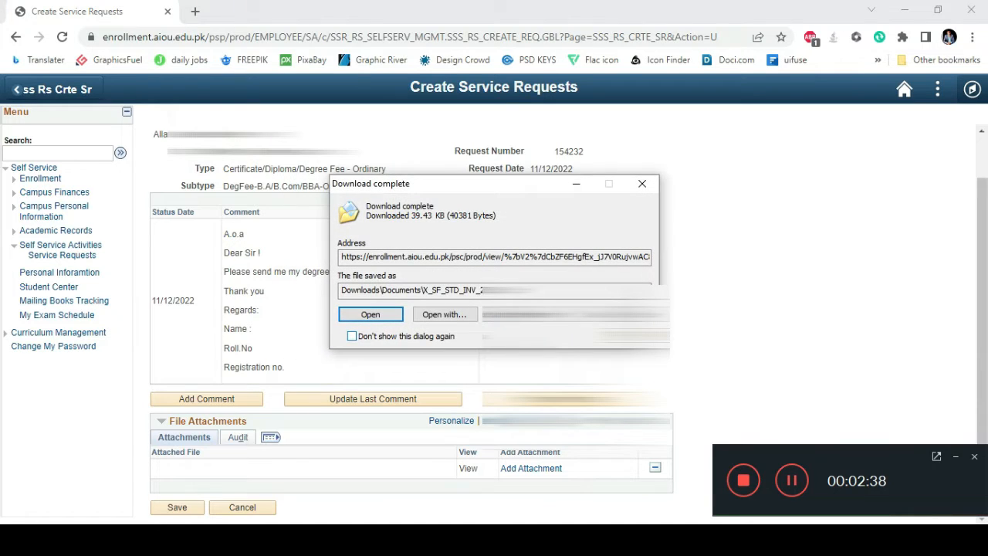
left_click(364, 316)
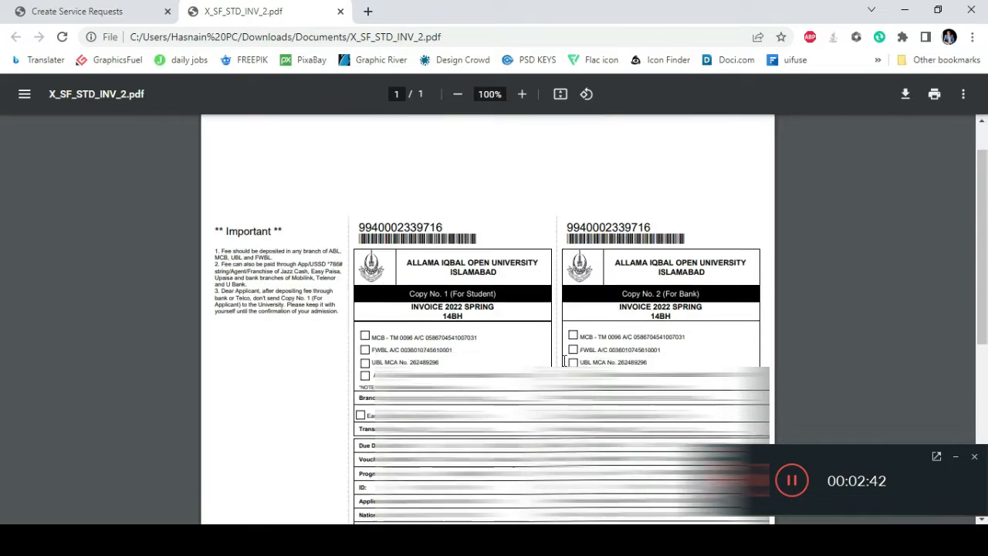
Examine the fee invoice PDF, including the invoice number above the student copy and the bank and payment details.
scroll(533, 345, "down", 5)
scroll(487, 318, "up", 6)
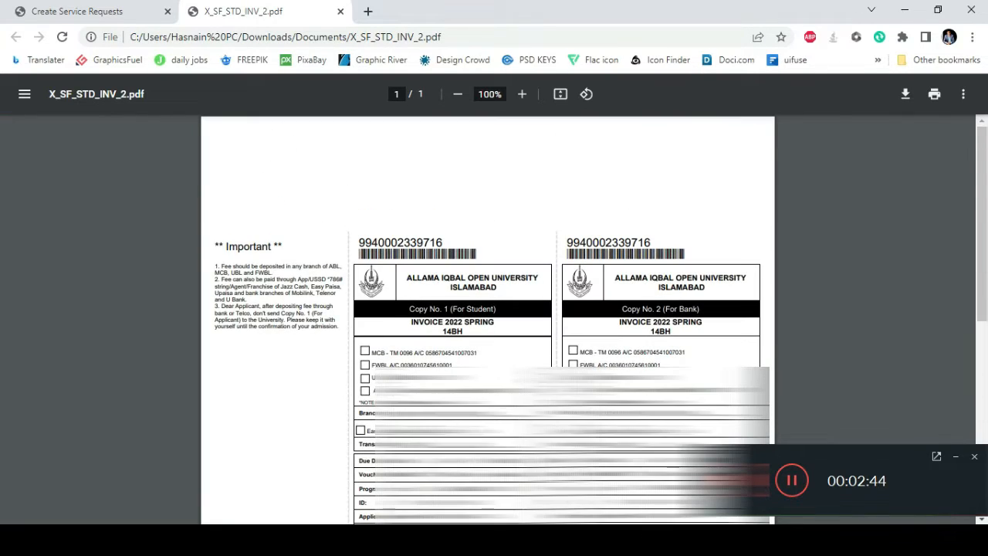
left_click_drag(363, 244, 435, 246)
left_click(432, 245)
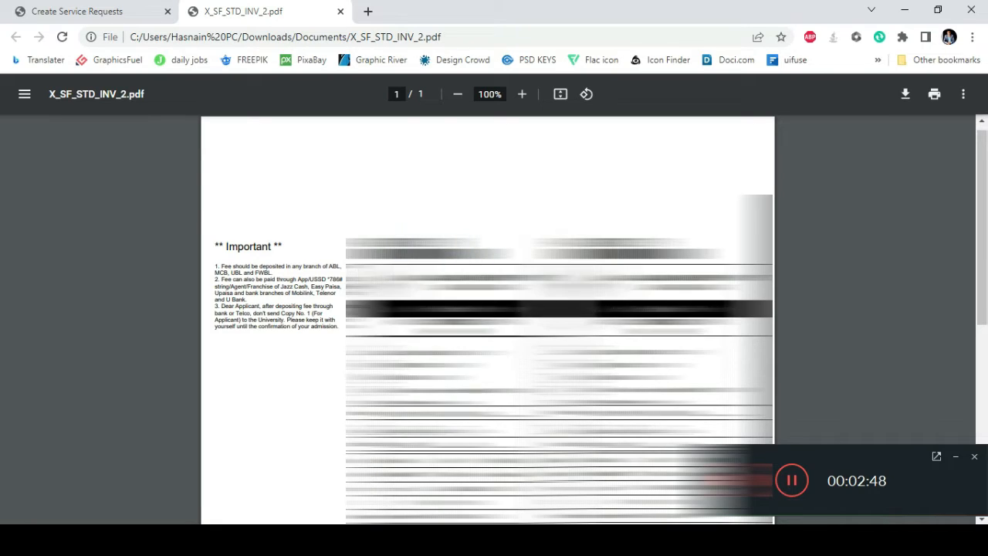
scroll(430, 245, "down", 2)
scroll(430, 245, "down", 1)
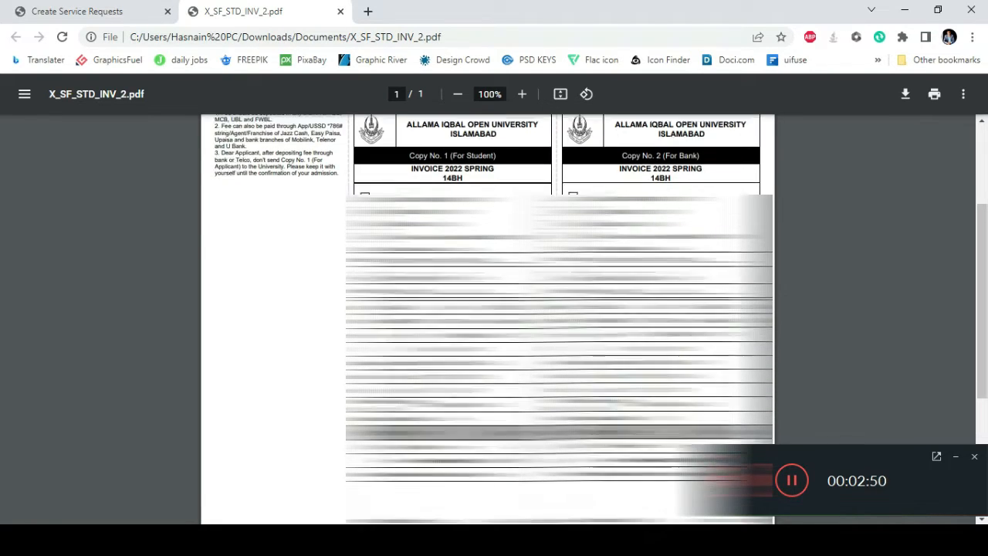
Look at the attachment options on the submitted service request and return to the start of the invoice PDF.
left_click(102, 9)
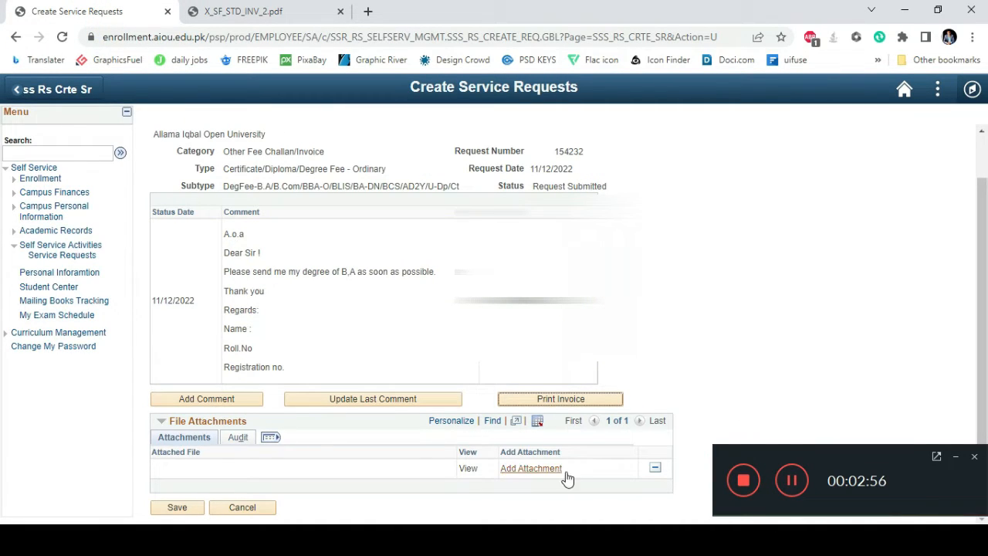
left_click(270, 10)
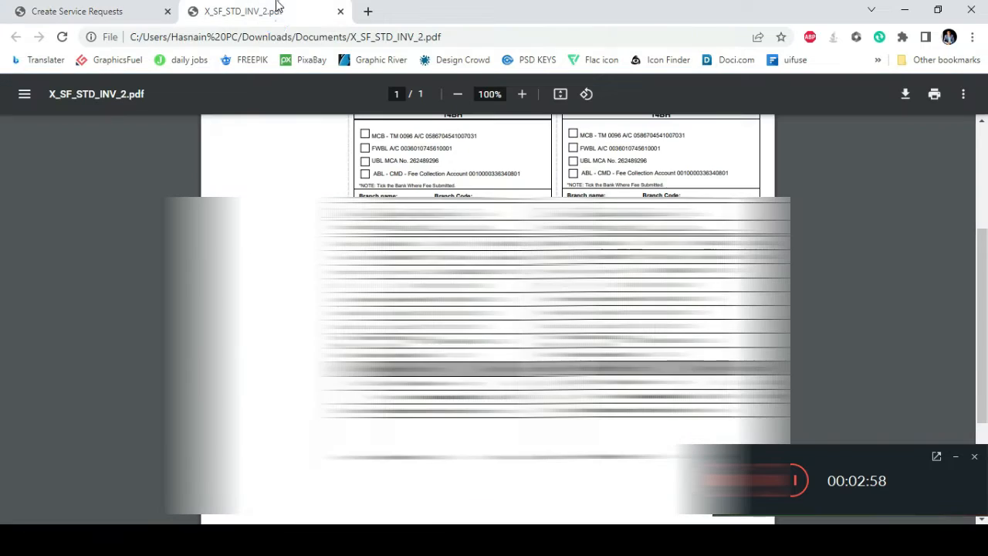
scroll(487, 309, "up", 3)
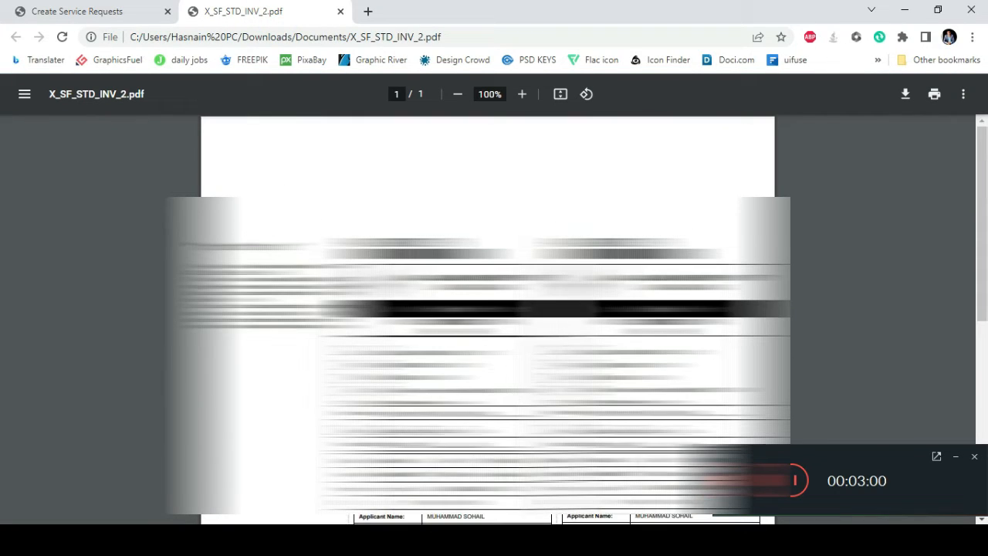